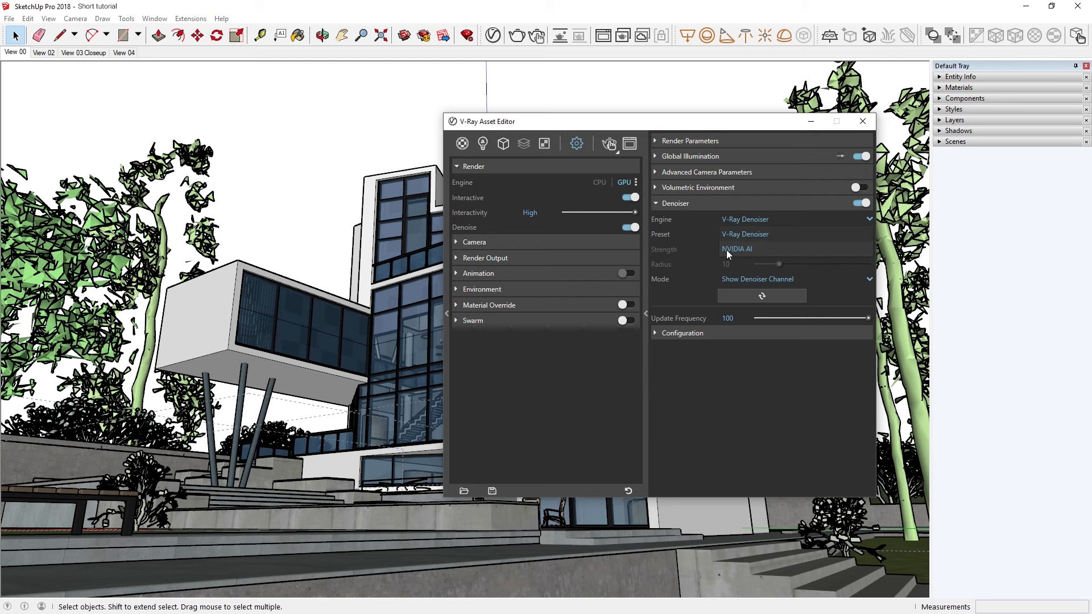
Set the V-Ray denoiser engine to NVIDIA AI
{"action": "left_click", "coordinate": [741, 250]}
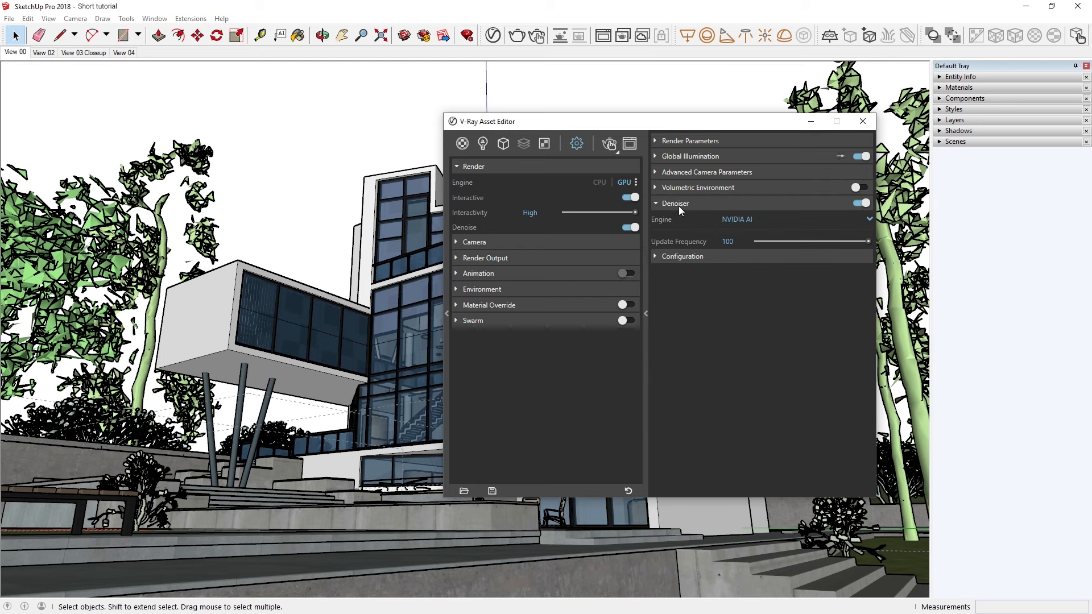
{"action": "left_click", "coordinate": [645, 248]}
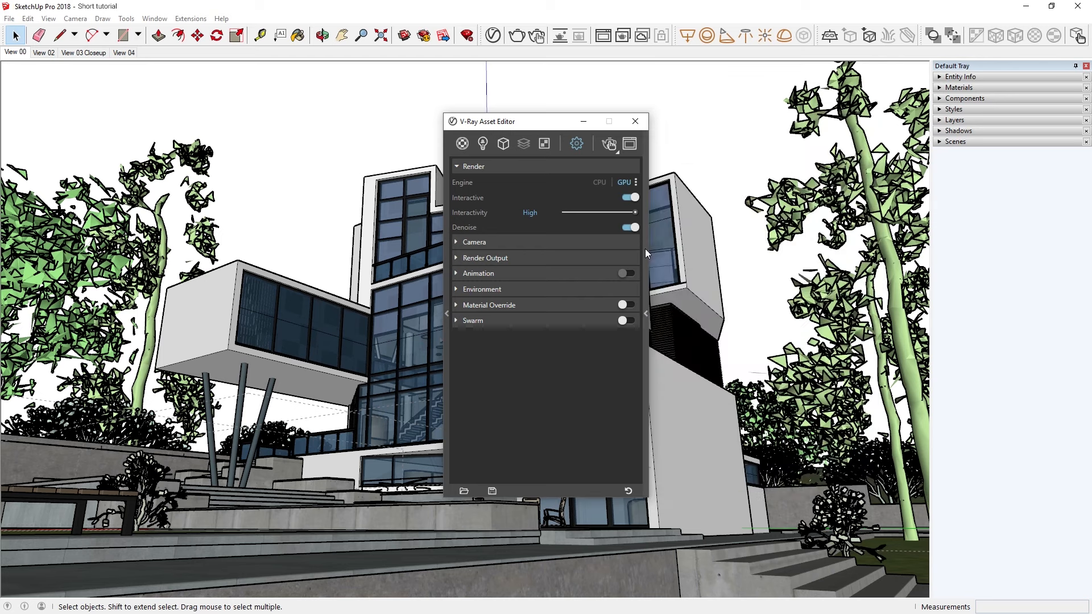
Turn on the safe frame and set the render output to a custom, unlocked size of 1050 by 500
{"action": "left_click", "coordinate": [599, 255]}
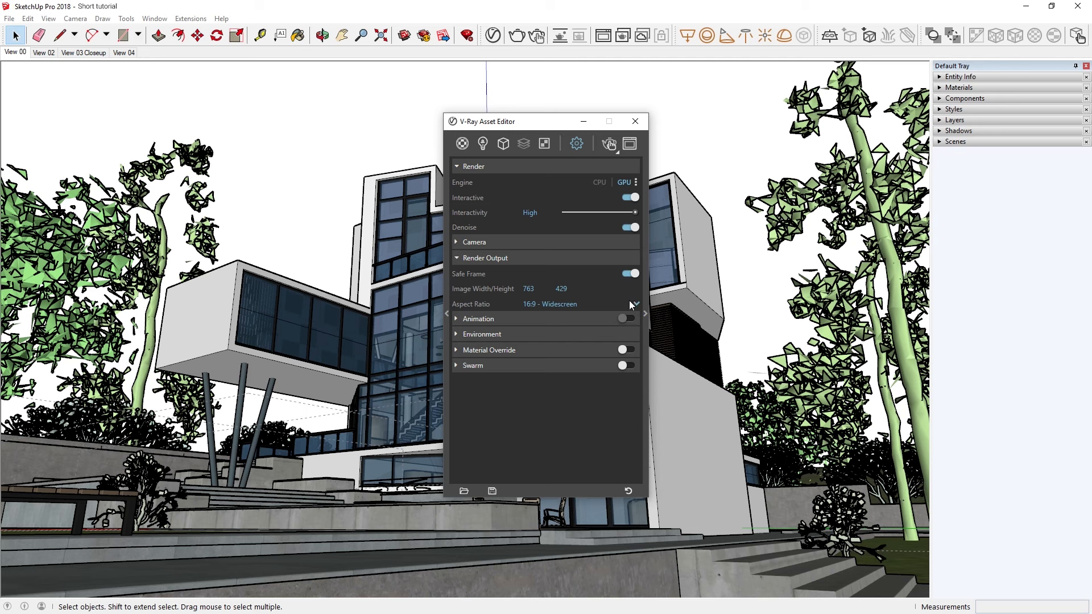
{"action": "left_click", "coordinate": [630, 303]}
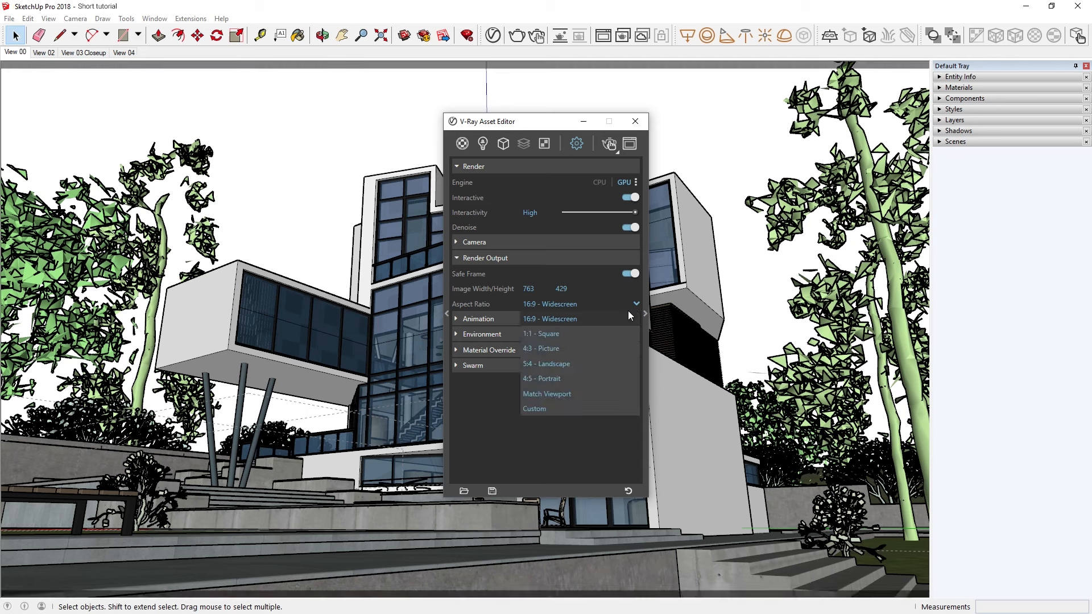
{"action": "left_click", "coordinate": [605, 408]}
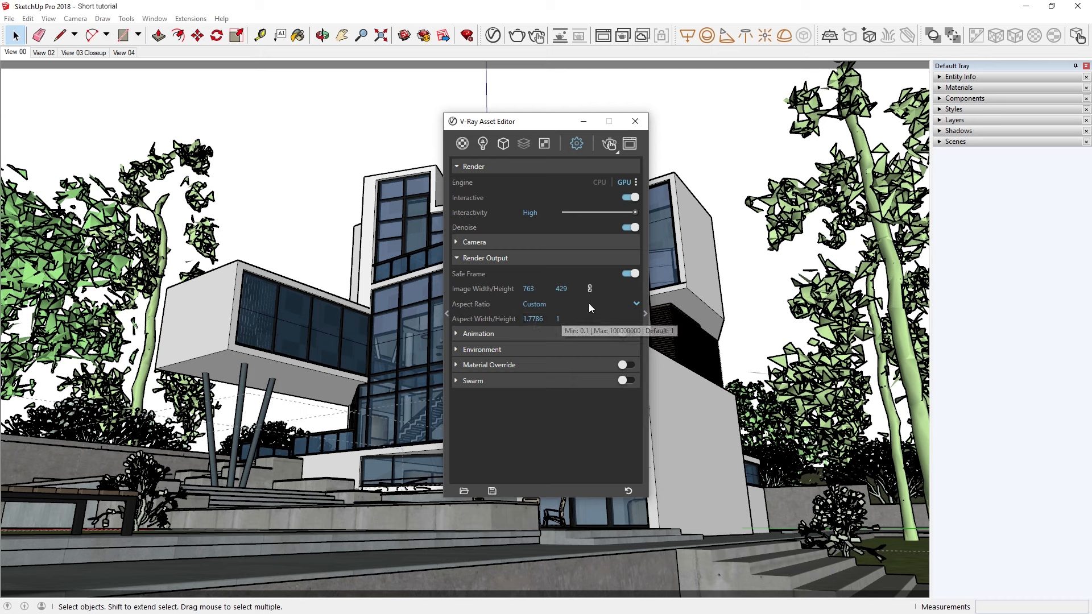
{"action": "left_click", "coordinate": [590, 288]}
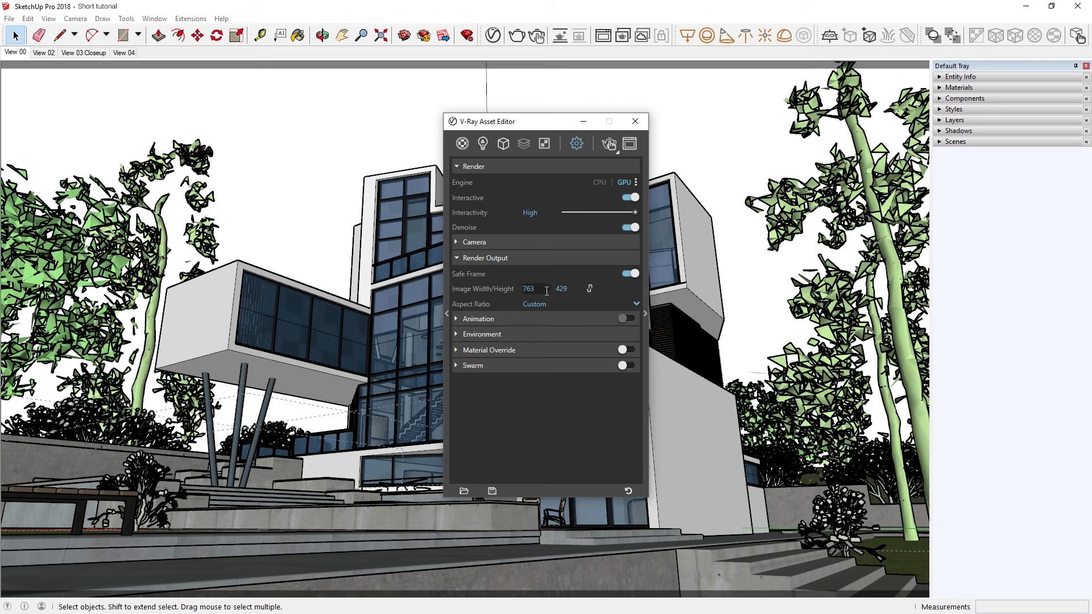
{"action": "left_click_drag", "start_coordinate": [547, 291], "coordinate": [525, 290]}
{"action": "key", "text": "Tab"}
{"action": "type", "text": "500"}
{"action": "key", "text": "Return"}
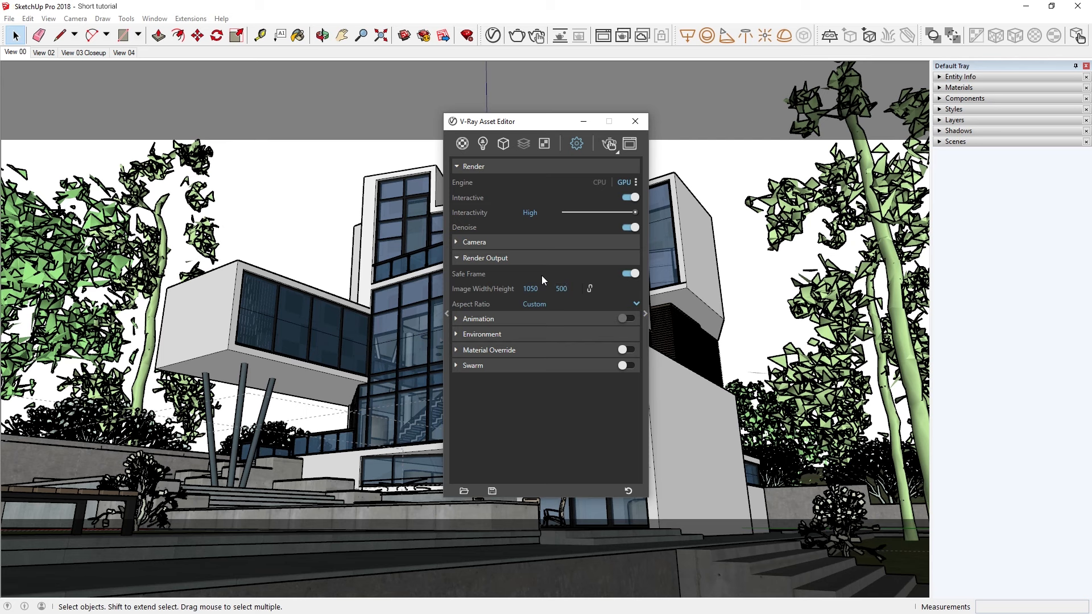
{"action": "left_click", "coordinate": [507, 257]}
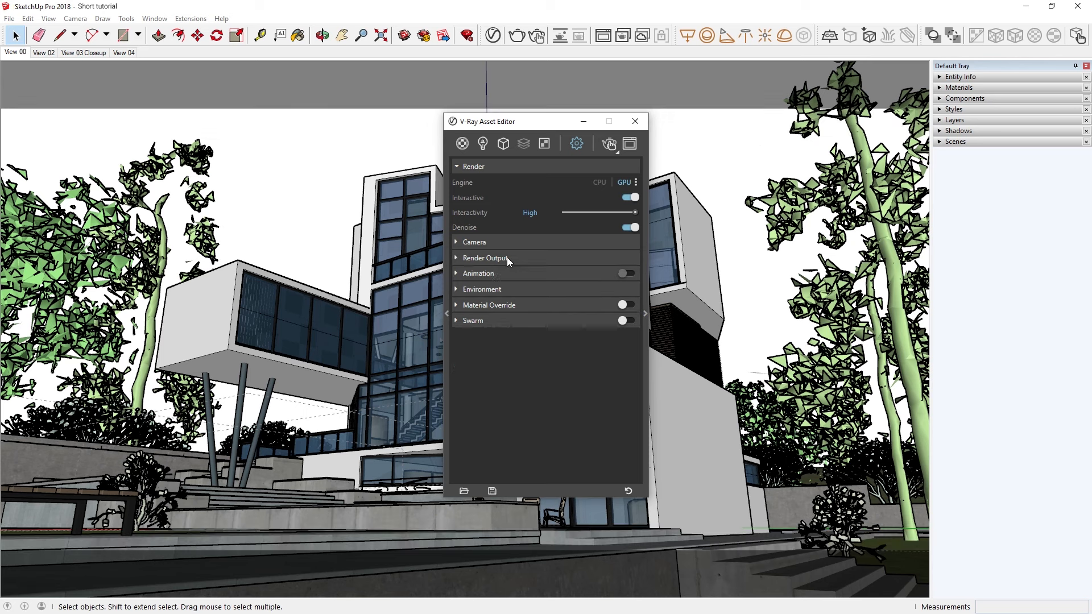
Close the Asset Editor and start an interactive V-Ray render
{"action": "left_click", "coordinate": [634, 122]}
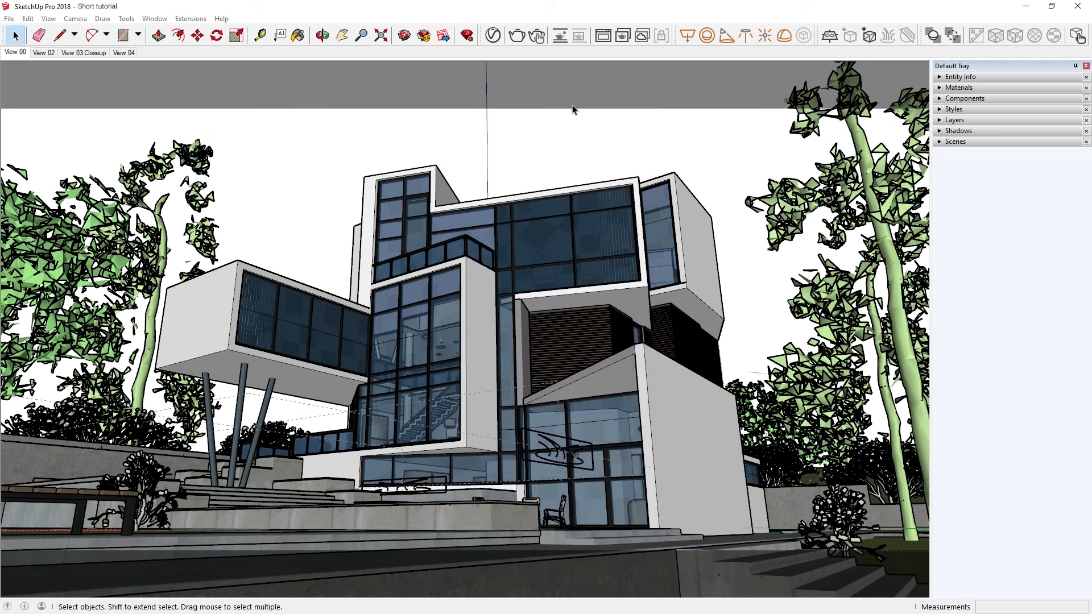
{"action": "left_click", "coordinate": [537, 36]}
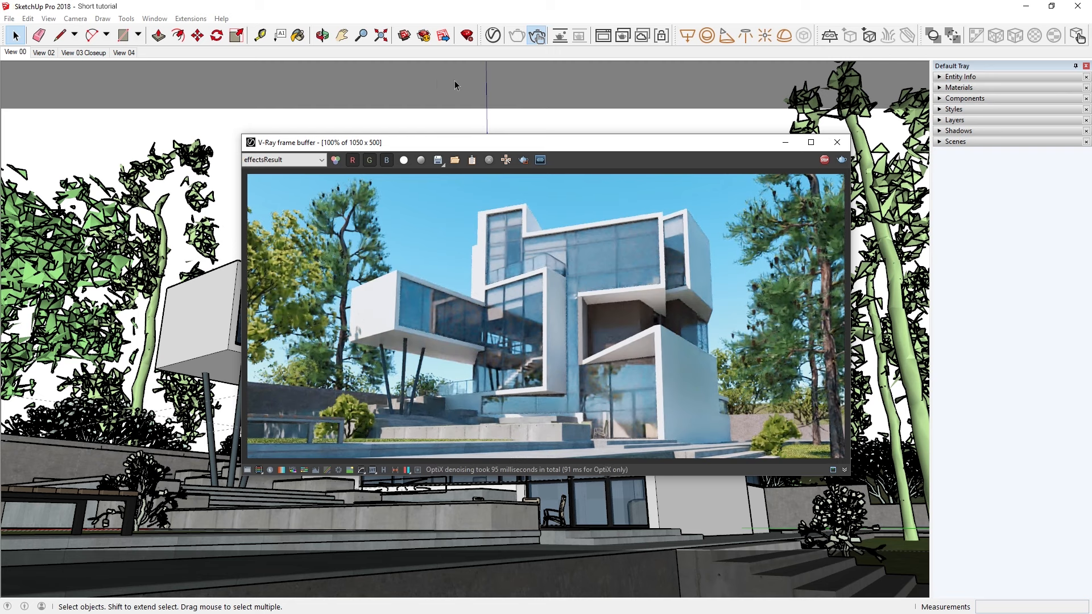
Examine the interactive render in View 02, View 03 Closeup and View 04, then return to View 00
{"action": "left_click", "coordinate": [45, 53]}
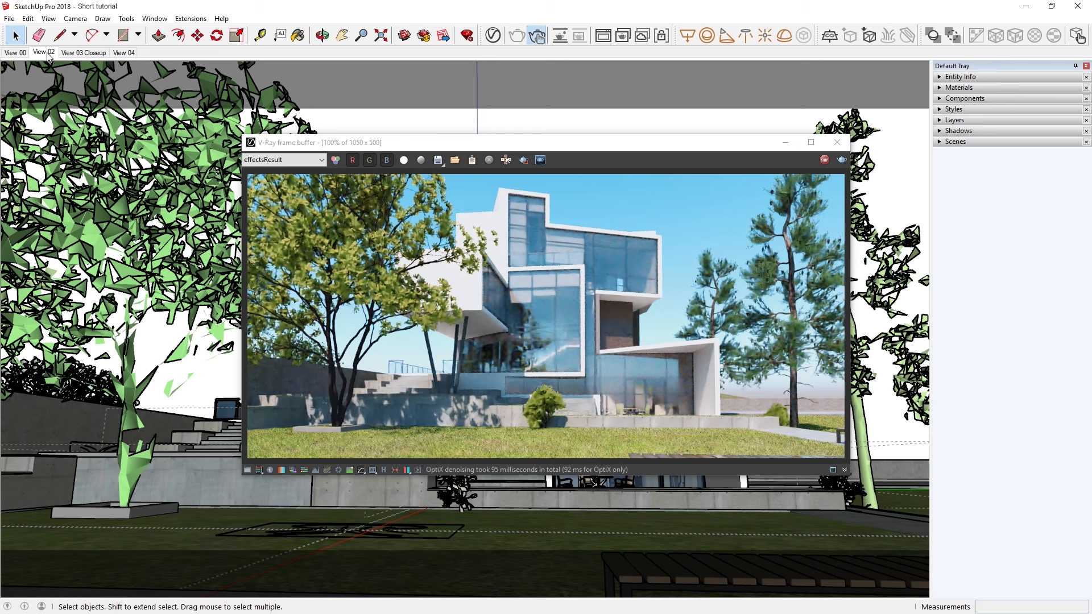
{"action": "left_click", "coordinate": [82, 52]}
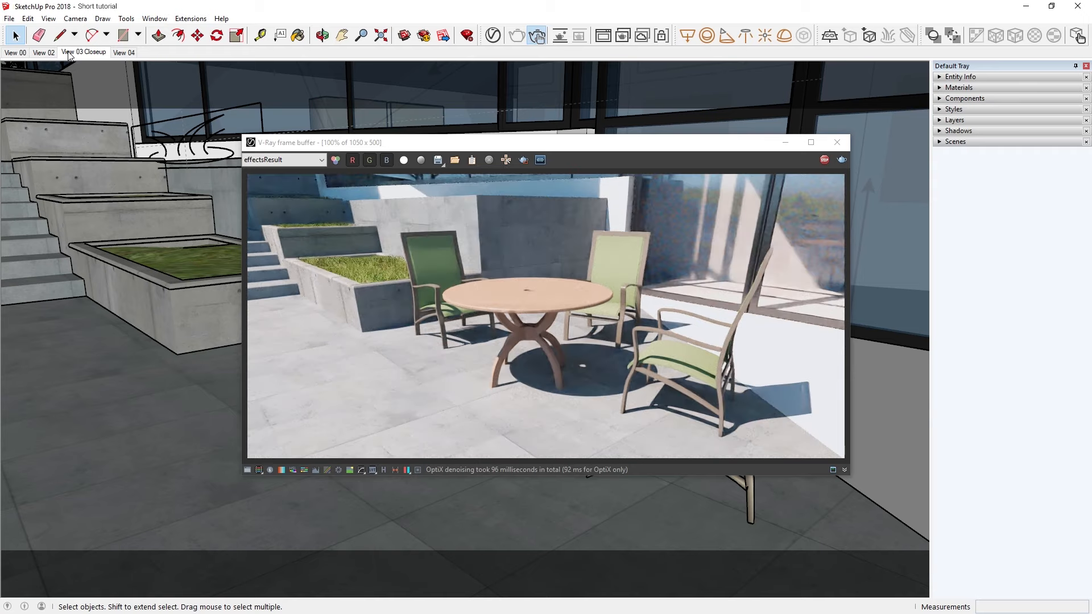
{"action": "left_click", "coordinate": [116, 52]}
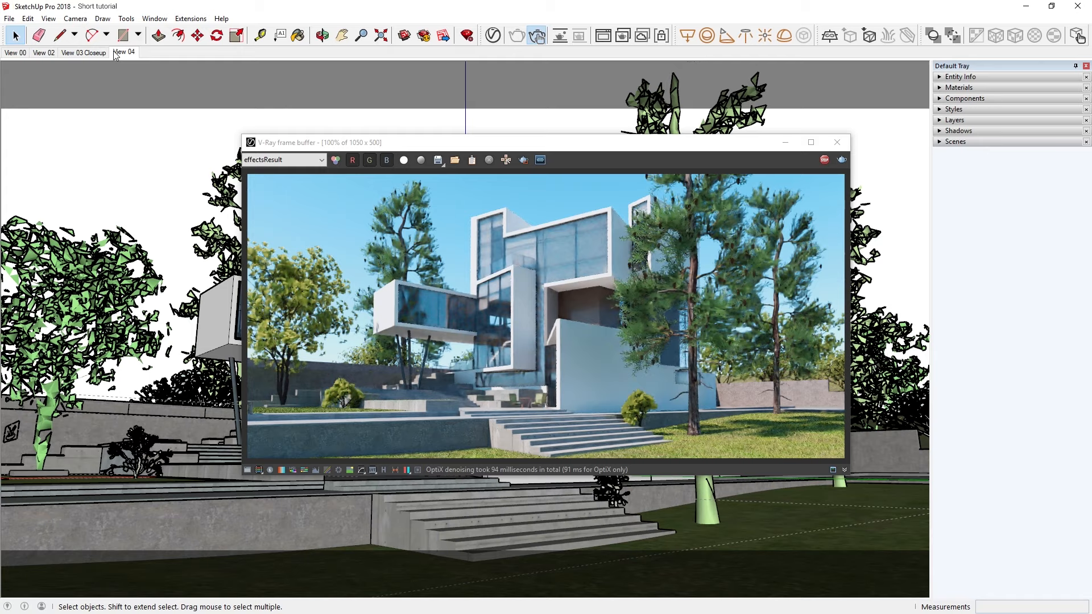
{"action": "left_click", "coordinate": [18, 54]}
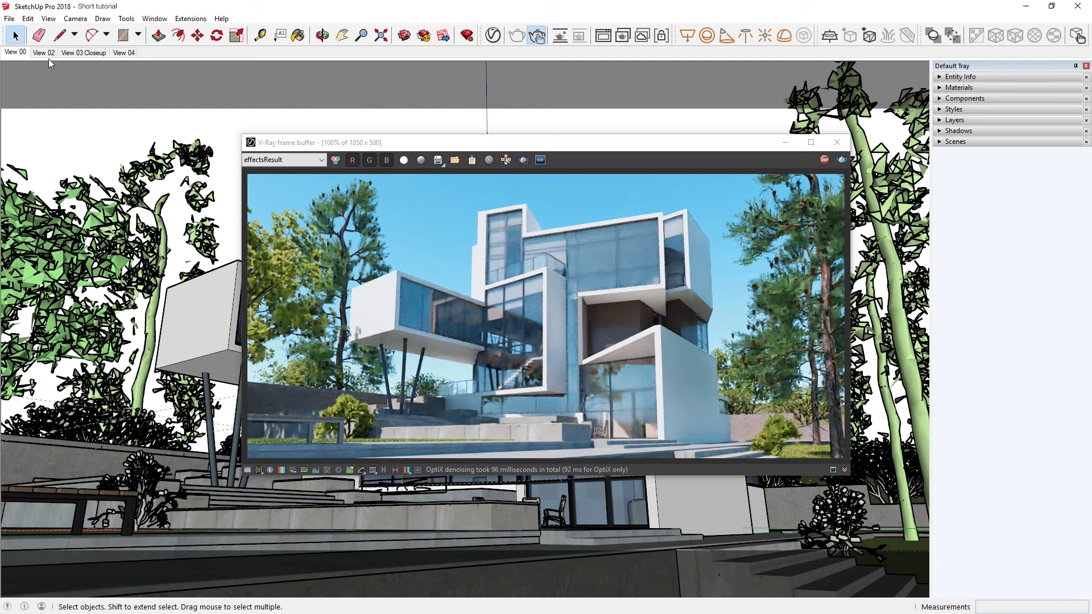
Place the Asset Editor beside the render, switch off SunLight, and enable the V-Ray Dome Light and V-Ray Sphere Light
{"action": "left_click", "coordinate": [493, 37]}
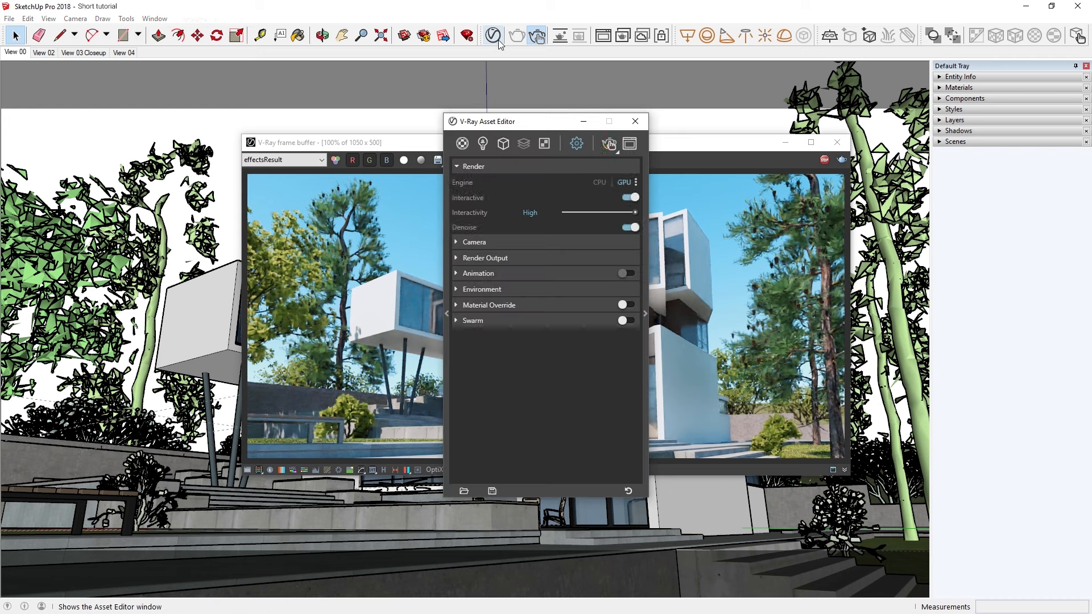
{"action": "left_click_drag", "start_coordinate": [564, 124], "coordinate": [143, 144]}
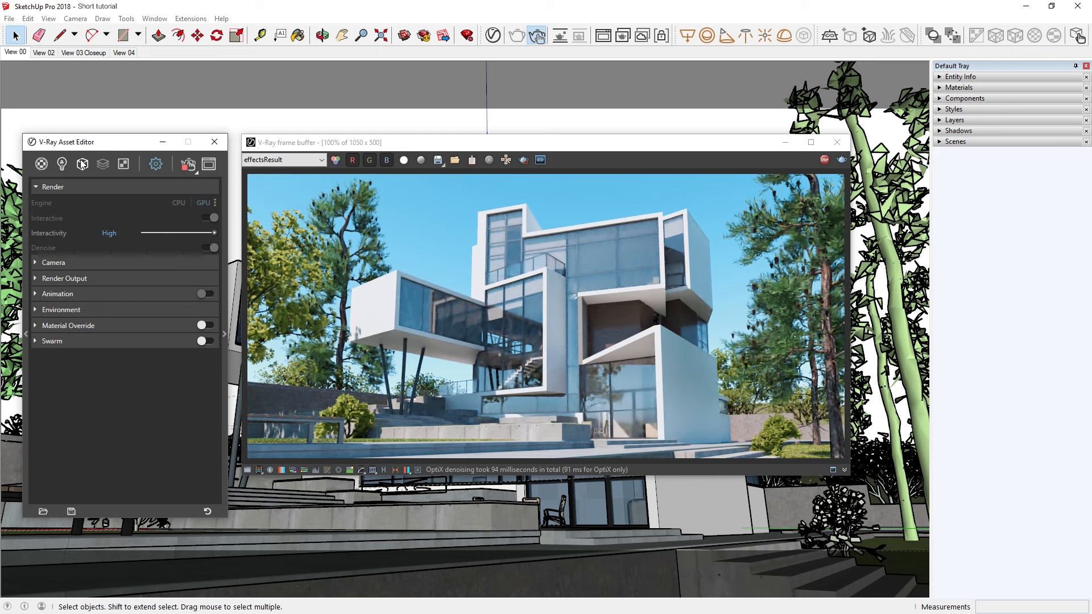
{"action": "left_click", "coordinate": [63, 164]}
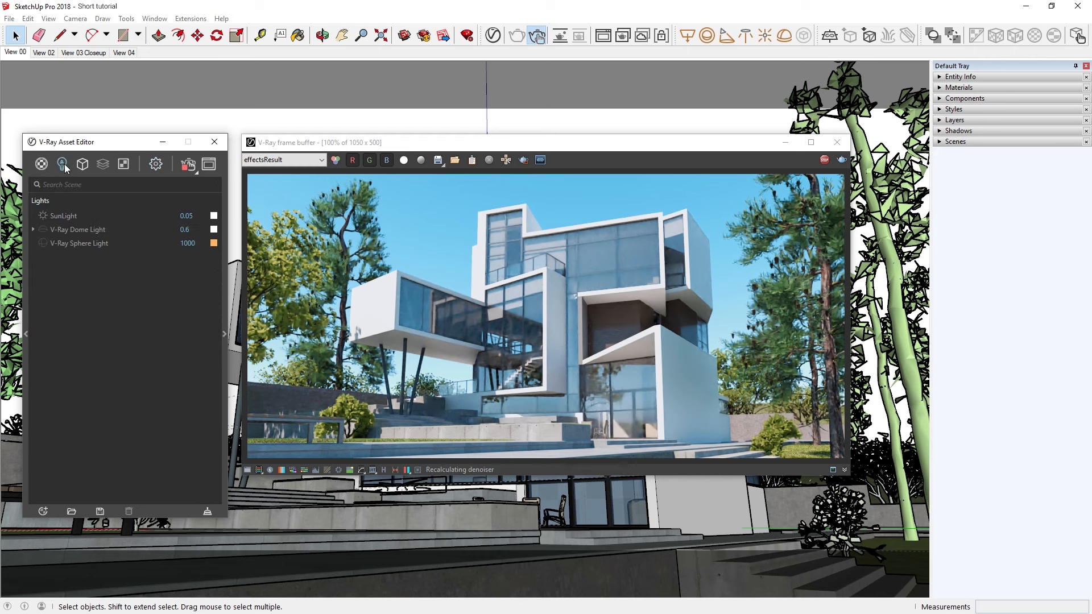
{"action": "left_click", "coordinate": [43, 217]}
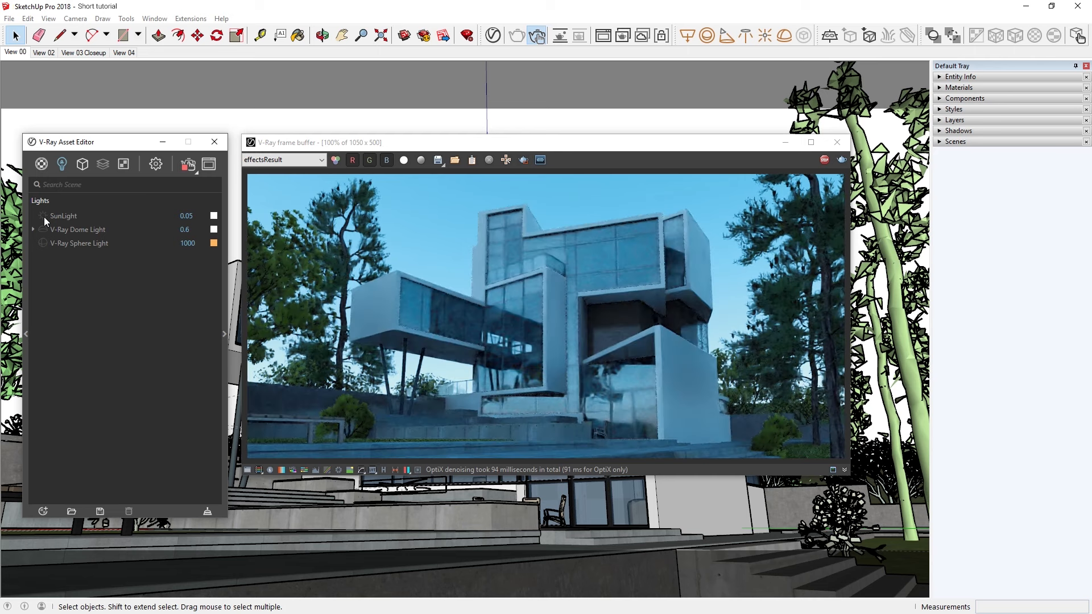
{"action": "left_click", "coordinate": [43, 229]}
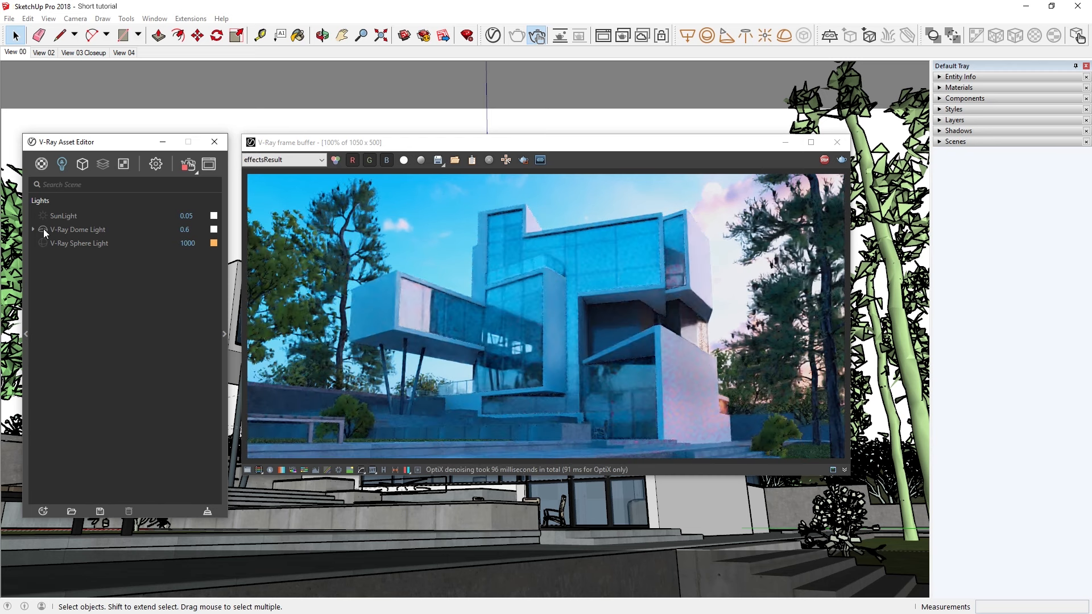
{"action": "left_click", "coordinate": [41, 242]}
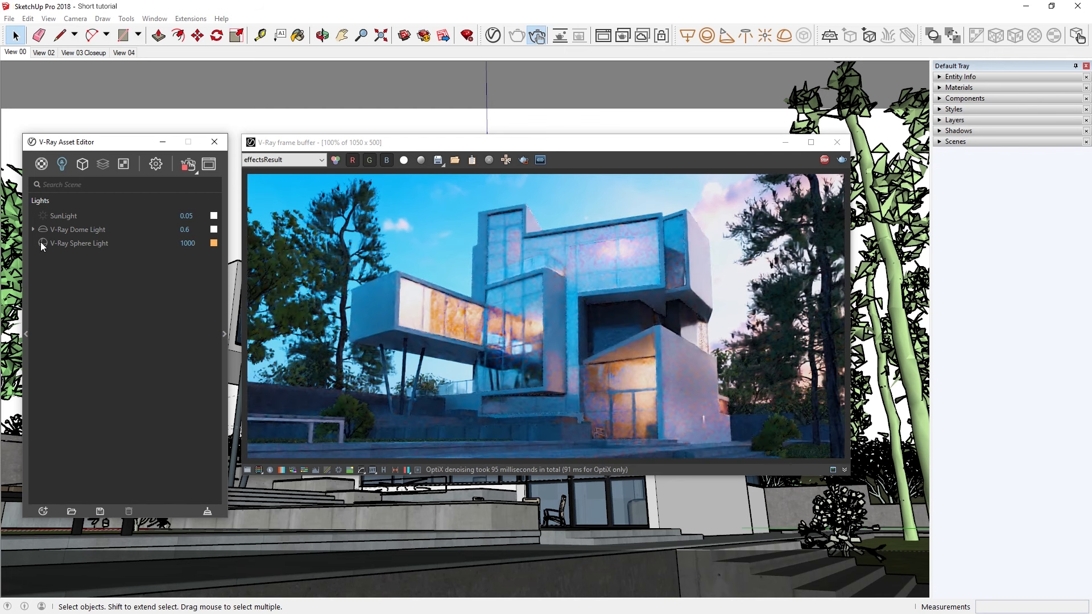
Show the dome light's bitmap texture settings and move the V-Ray frame buffer clear of the expanded Asset Editor
{"action": "left_click", "coordinate": [34, 230]}
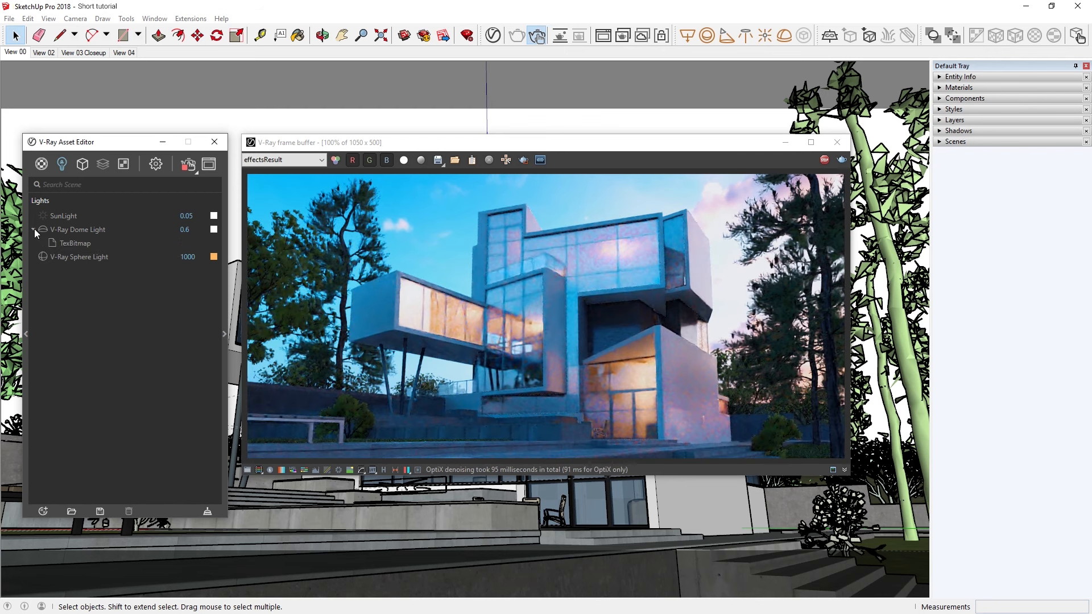
{"action": "left_click", "coordinate": [70, 243]}
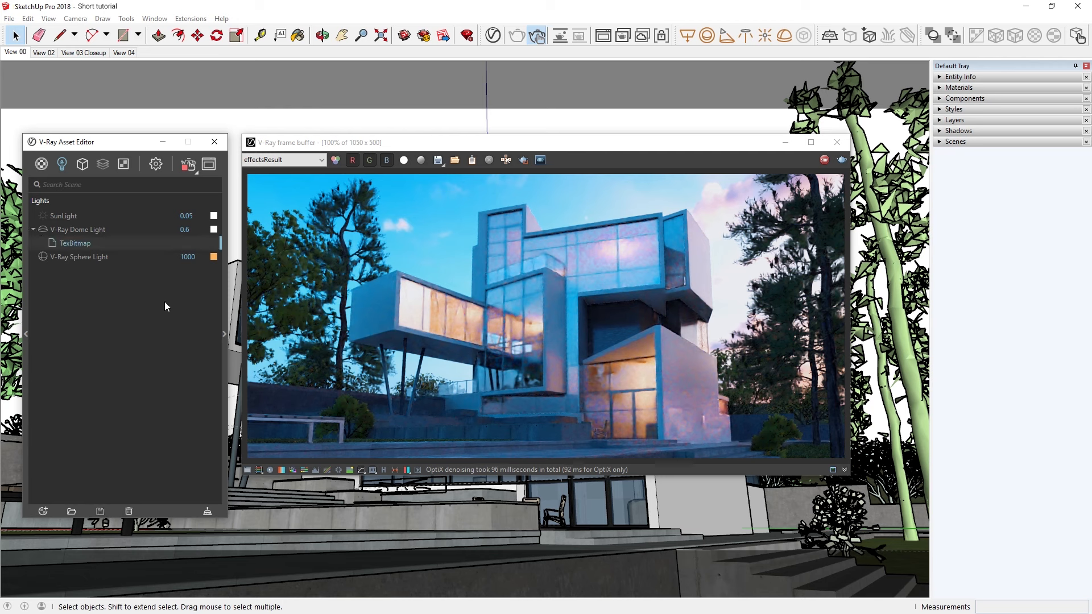
{"action": "left_click", "coordinate": [223, 330]}
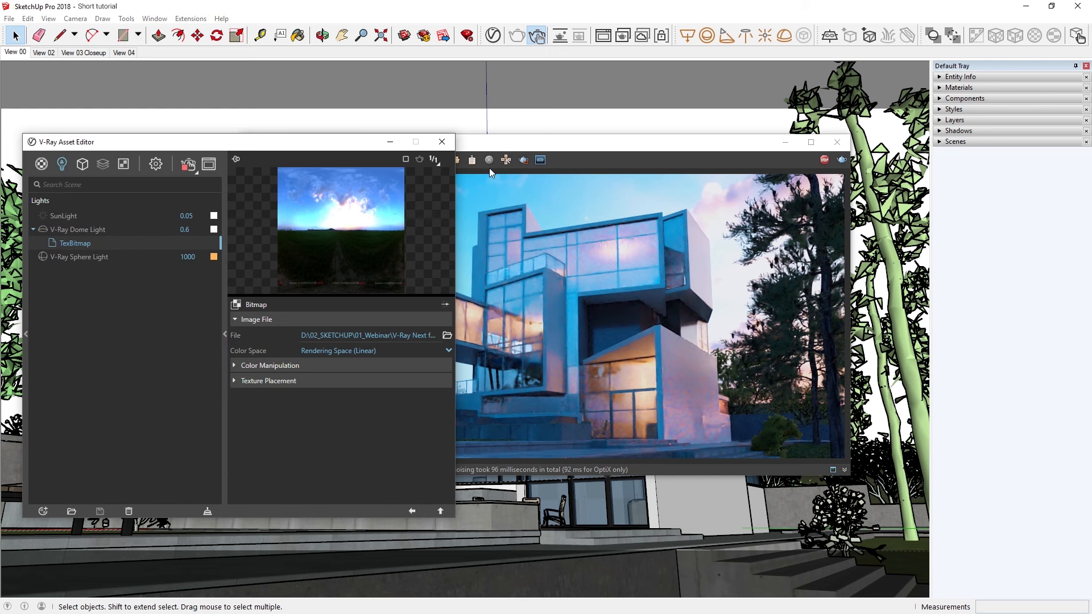
{"action": "left_click", "coordinate": [492, 146]}
{"action": "left_click_drag", "start_coordinate": [492, 147], "coordinate": [708, 147]}
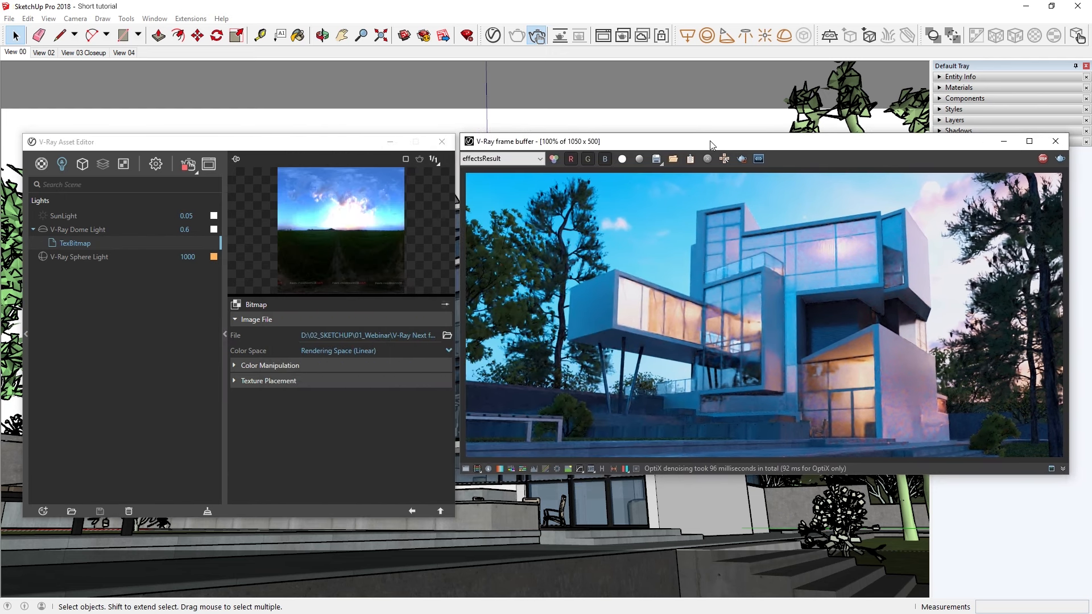
Set the horizontal rotation of the dome light's bitmap texture to 90
{"action": "left_click", "coordinate": [312, 381]}
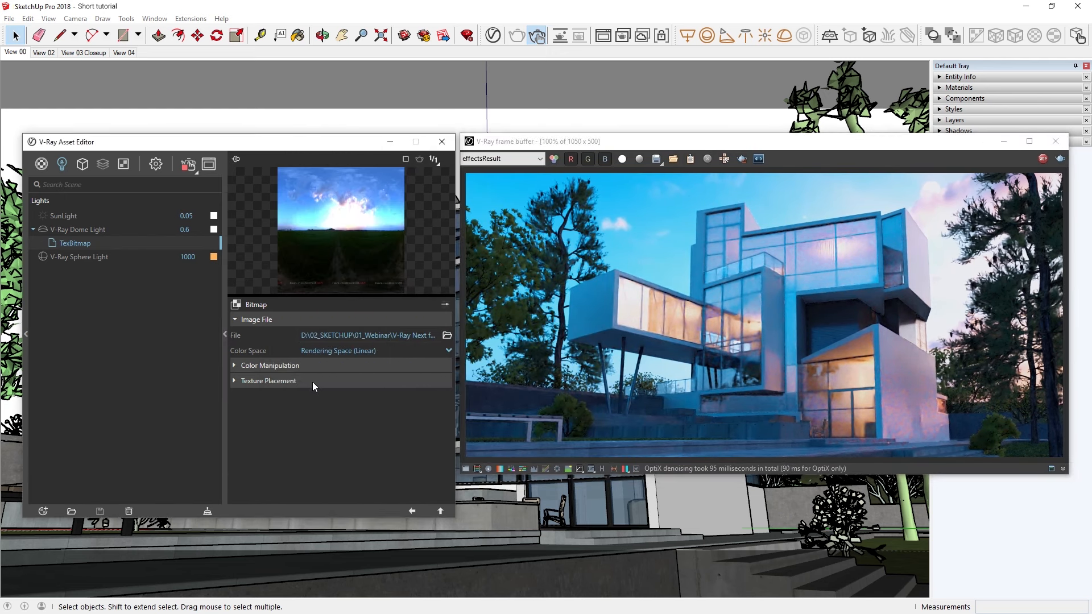
{"action": "left_click", "coordinate": [312, 434]}
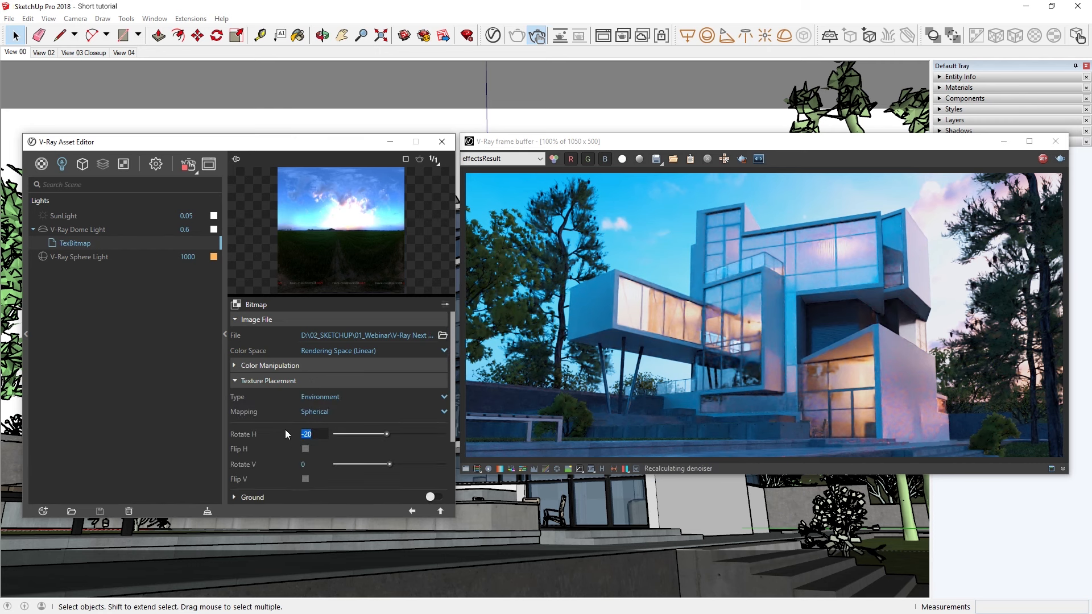
{"action": "type", "text": "90"}
{"action": "key", "text": "Return"}
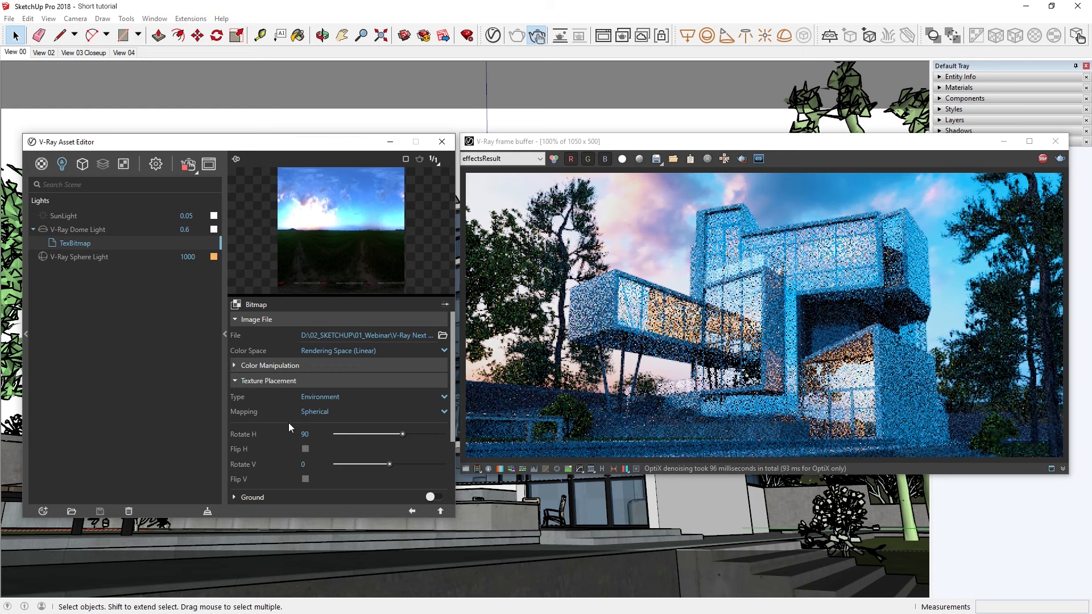
Set the horizontal rotation of the dome light's bitmap texture to 180
{"action": "double_click", "coordinate": [302, 433]}
{"action": "type", "text": "18"}
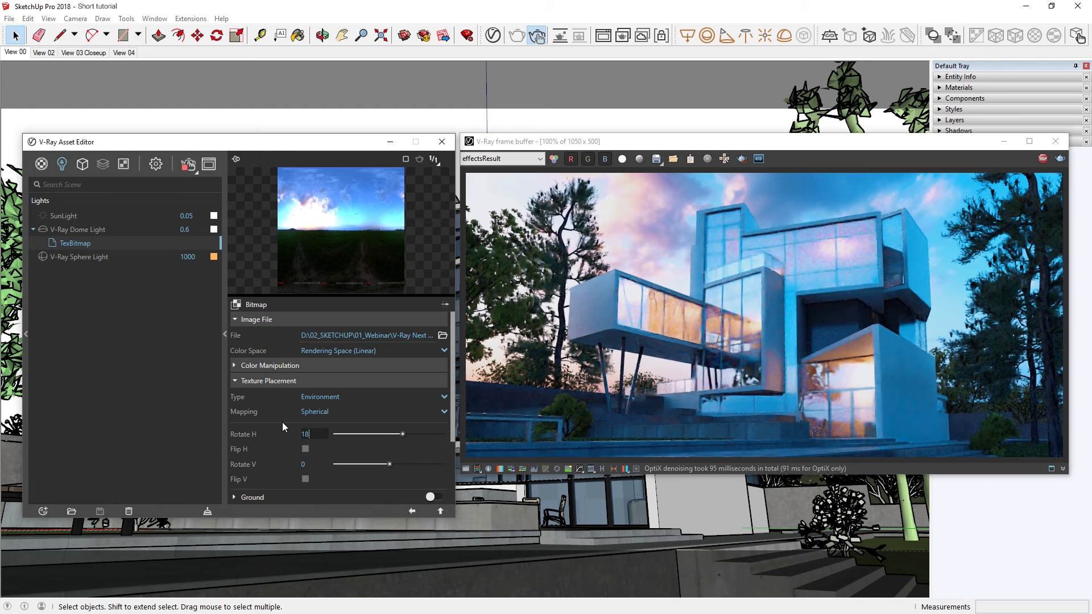
{"action": "type", "text": "0"}
{"action": "key", "text": "Return"}
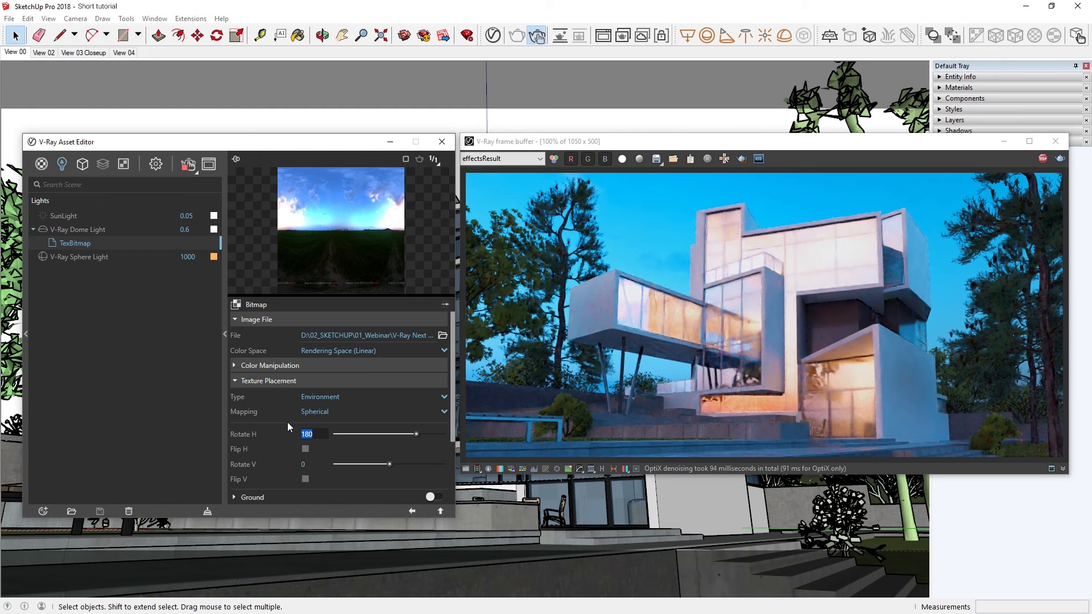
Set the horizontal rotation of the dome light's bitmap texture to -20
{"action": "type", "text": "20"}
{"action": "key", "text": "Return"}
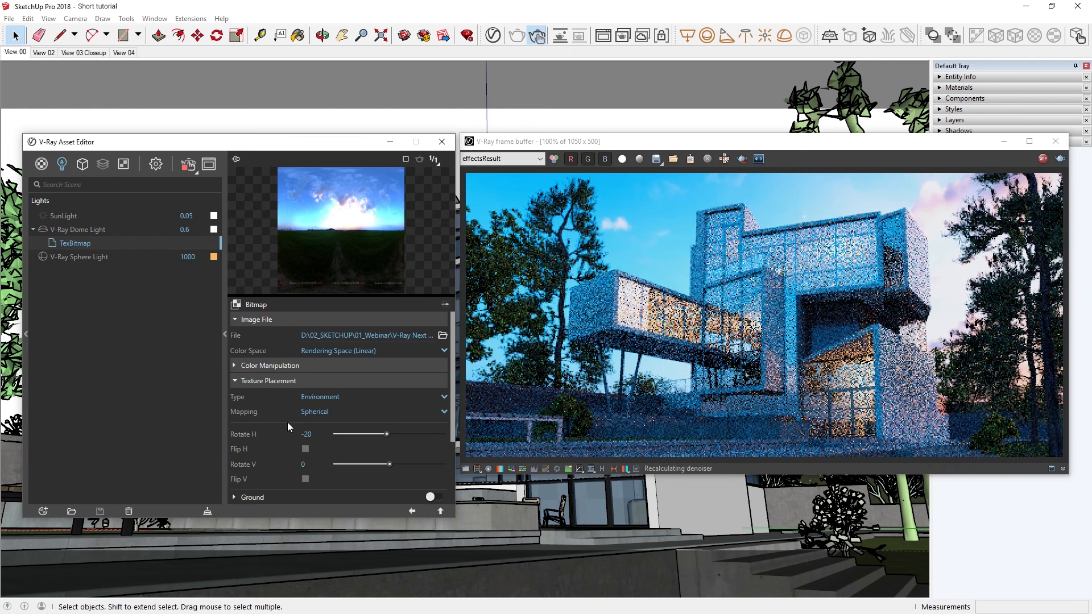
{"action": "left_click", "coordinate": [251, 381]}
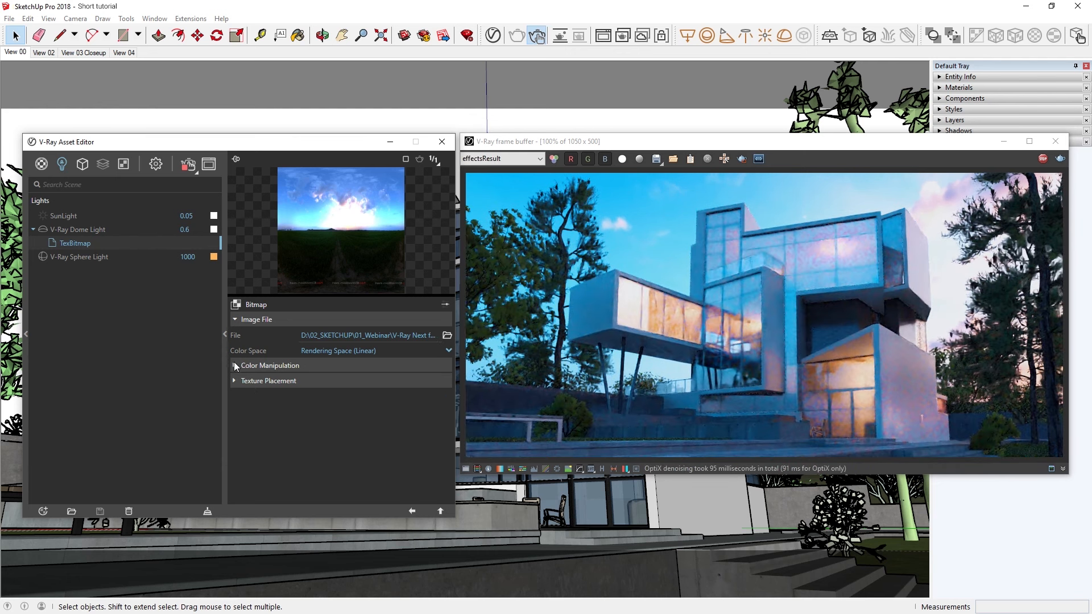
Enable the Volumetric Environment in the render settings and set its type to Environment Fog
{"action": "left_click", "coordinate": [157, 169]}
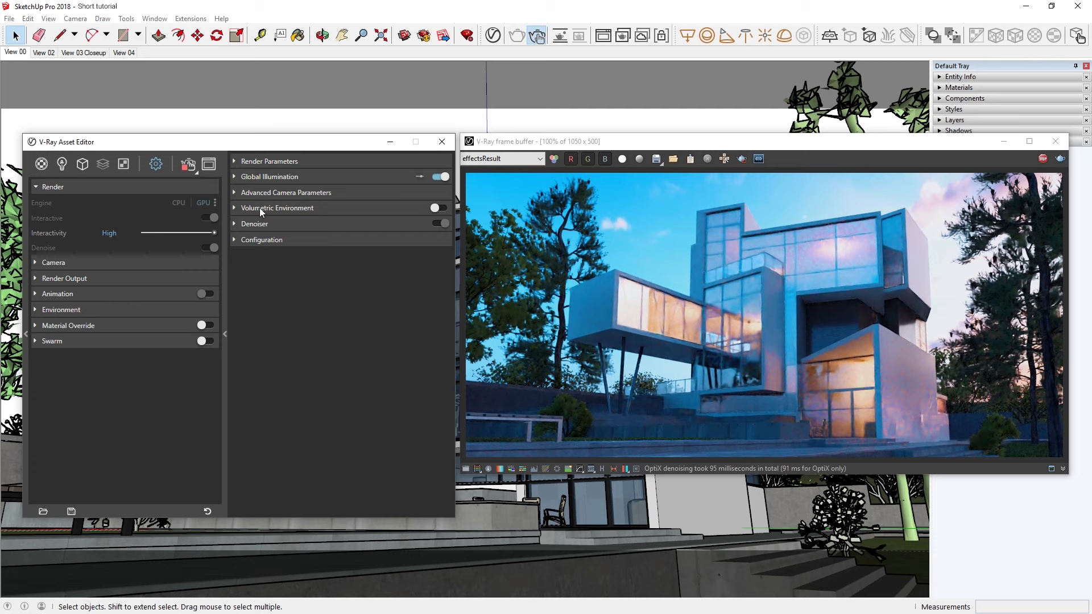
{"action": "left_click", "coordinate": [260, 207]}
{"action": "left_click", "coordinate": [444, 208]}
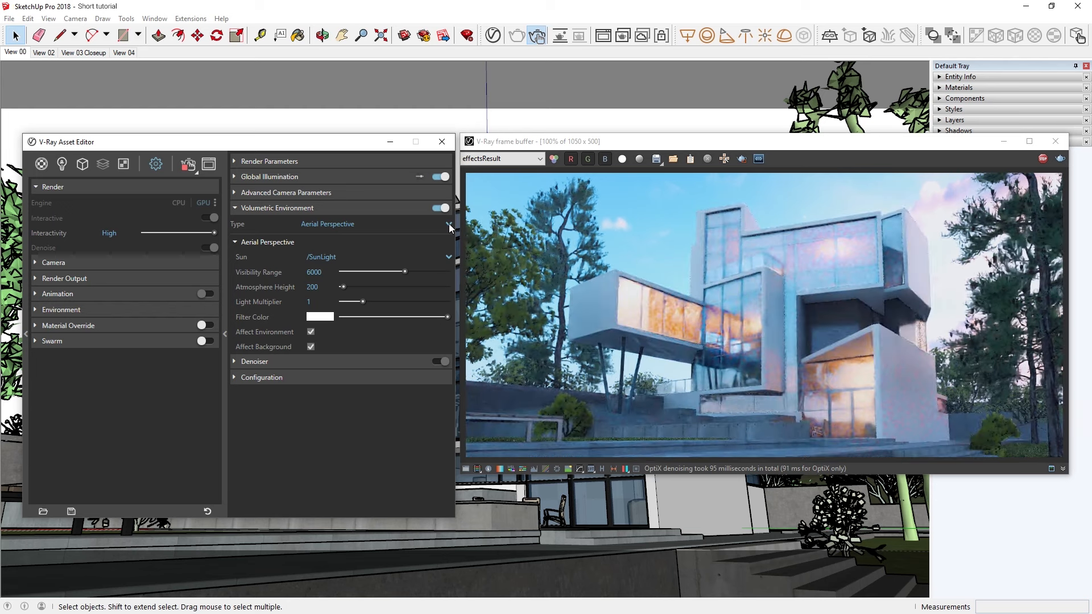
{"action": "left_click", "coordinate": [449, 223]}
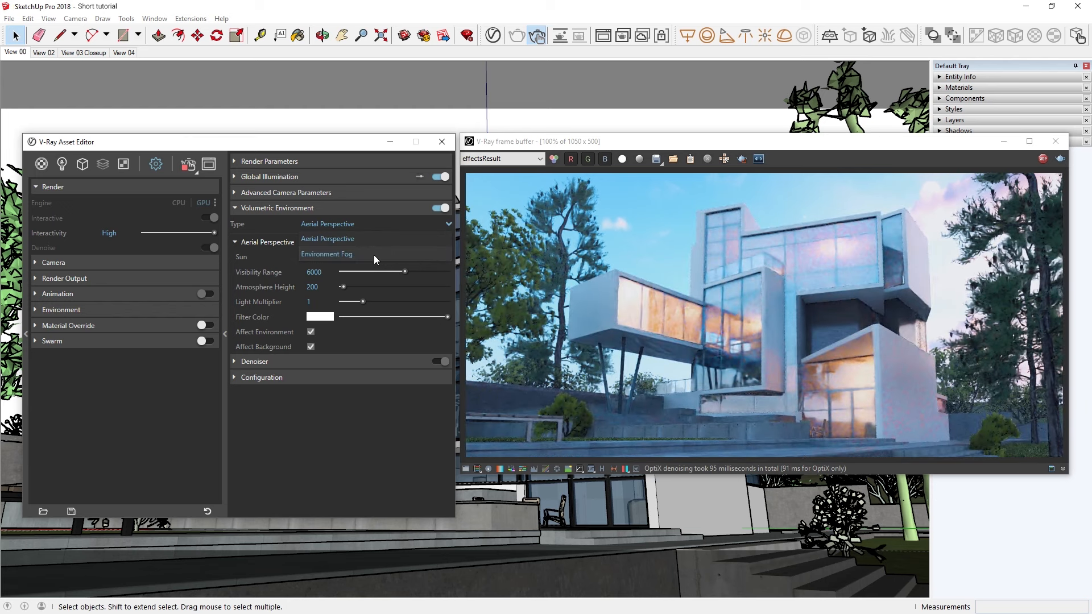
{"action": "left_click", "coordinate": [358, 254]}
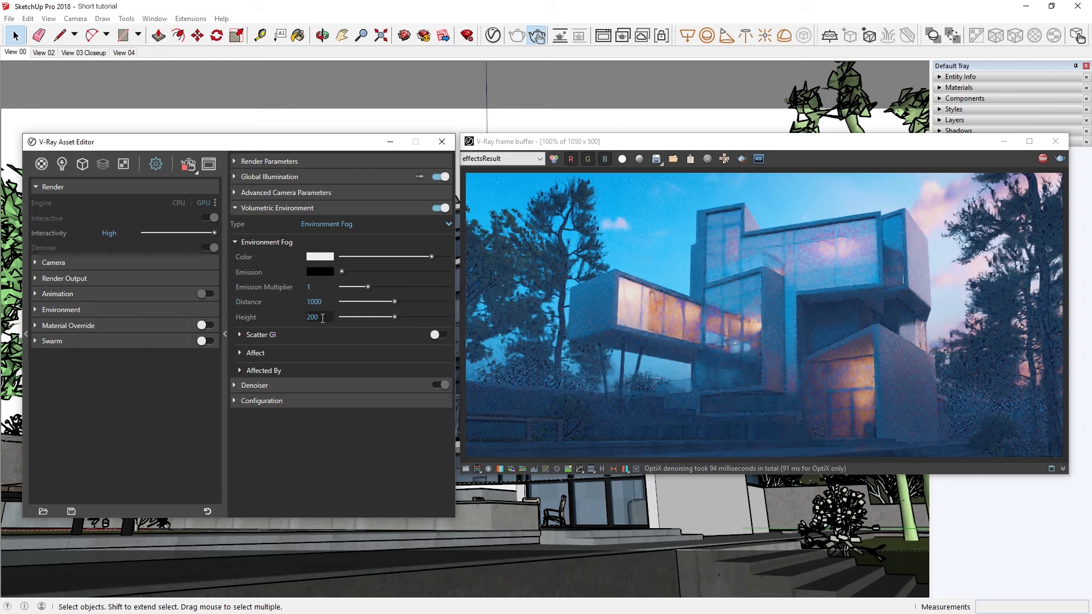
Set the environment fog's height to 100 and its distance to 6000
{"action": "type", "text": "10"}
{"action": "key", "text": "Return"}
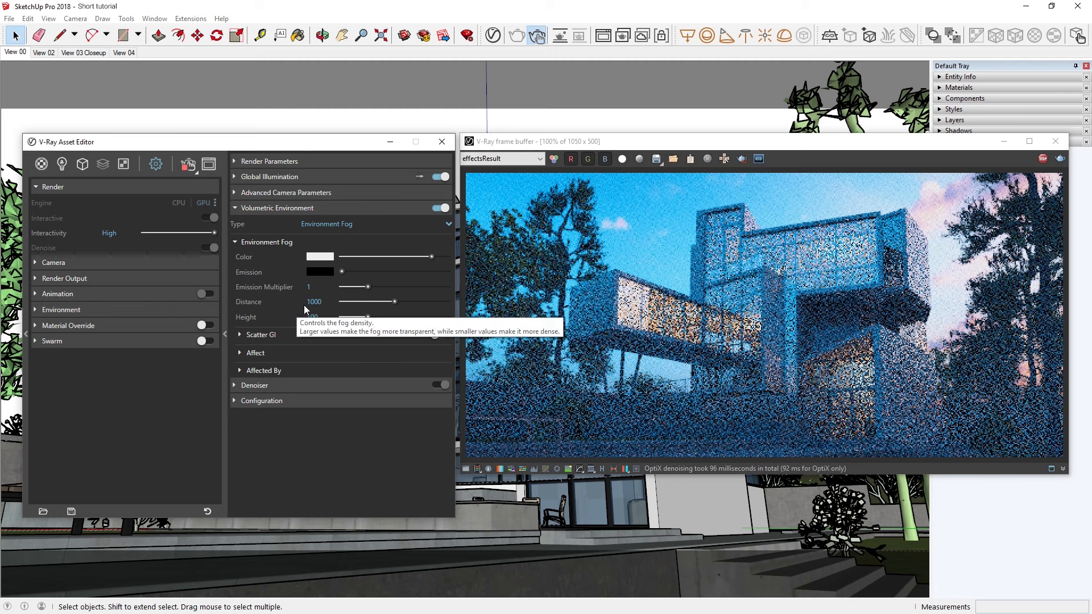
{"action": "left_click", "coordinate": [298, 302]}
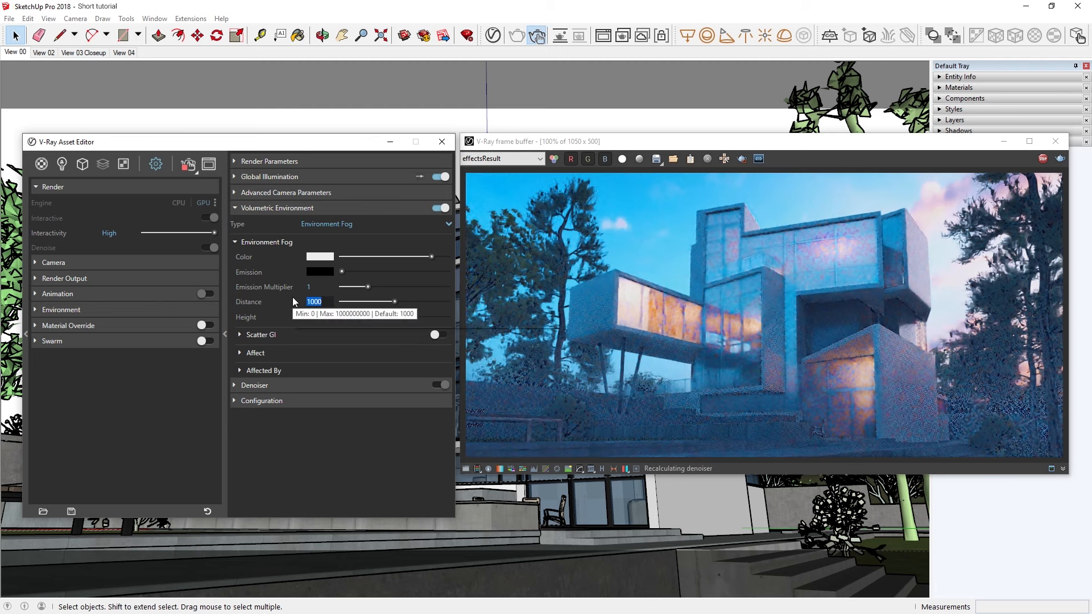
{"action": "type", "text": "60"}
{"action": "key", "text": "Return"}
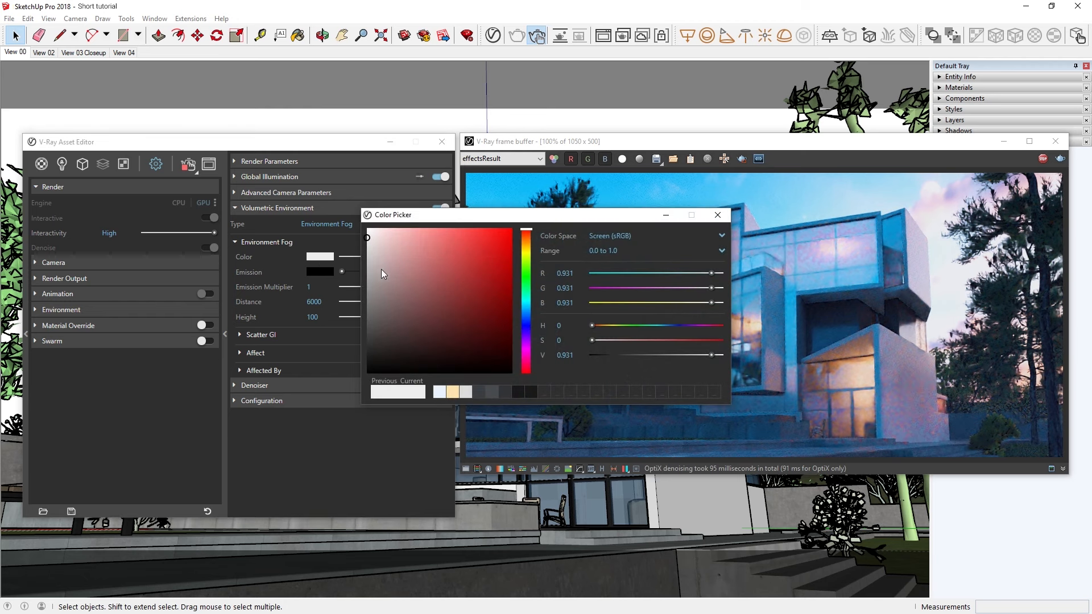
Tint the environment fog color a very pale, bright blue with hue 0.541, and collapse the expanded render settings
{"action": "left_click", "coordinate": [526, 308]}
{"action": "left_click", "coordinate": [376, 228]}
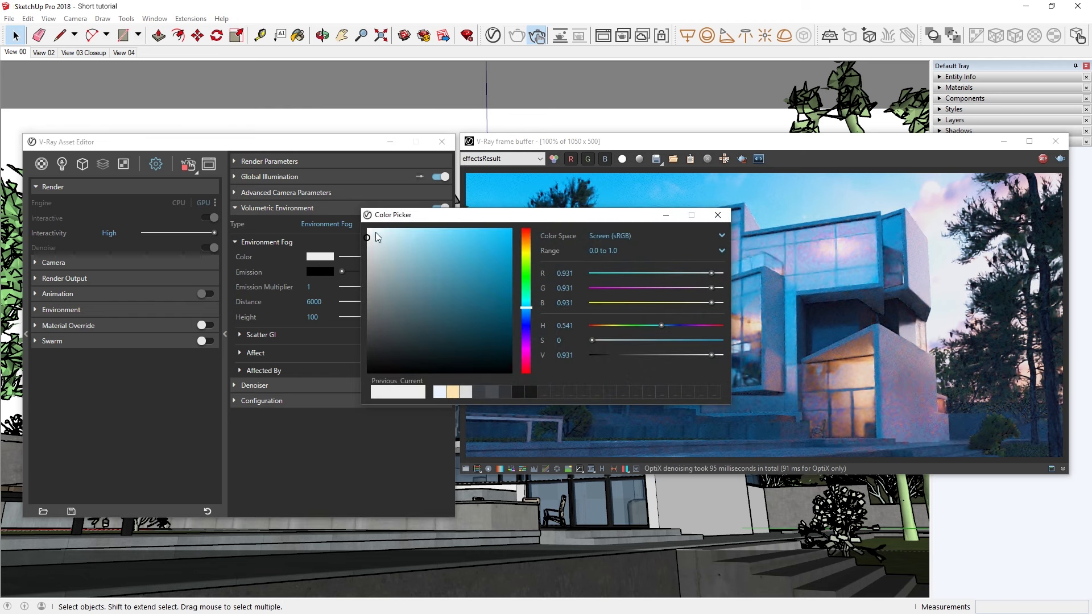
{"action": "left_click", "coordinate": [717, 215]}
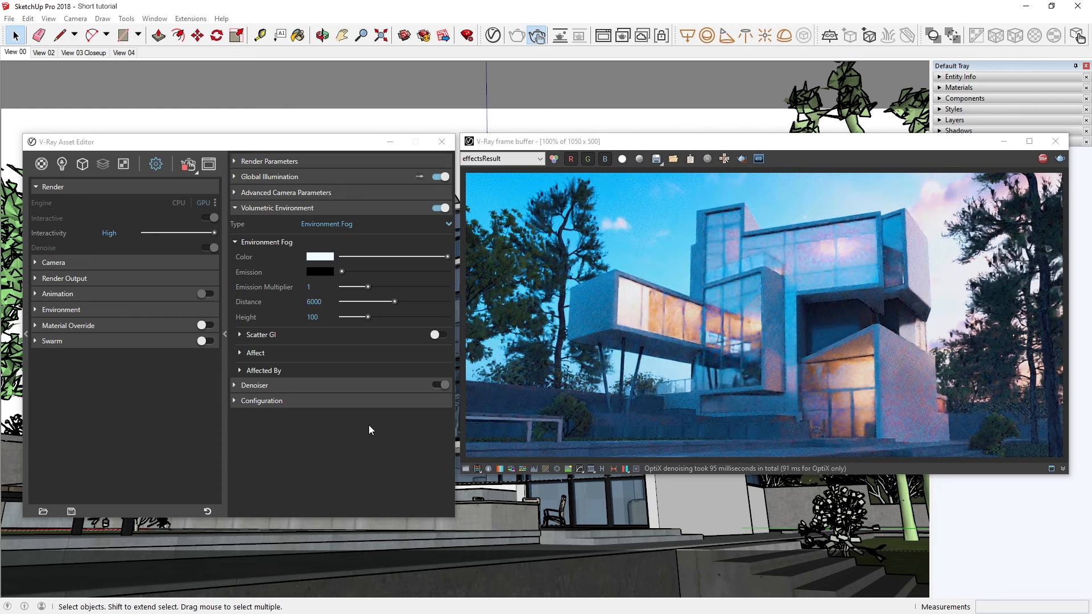
{"action": "left_click", "coordinate": [223, 384]}
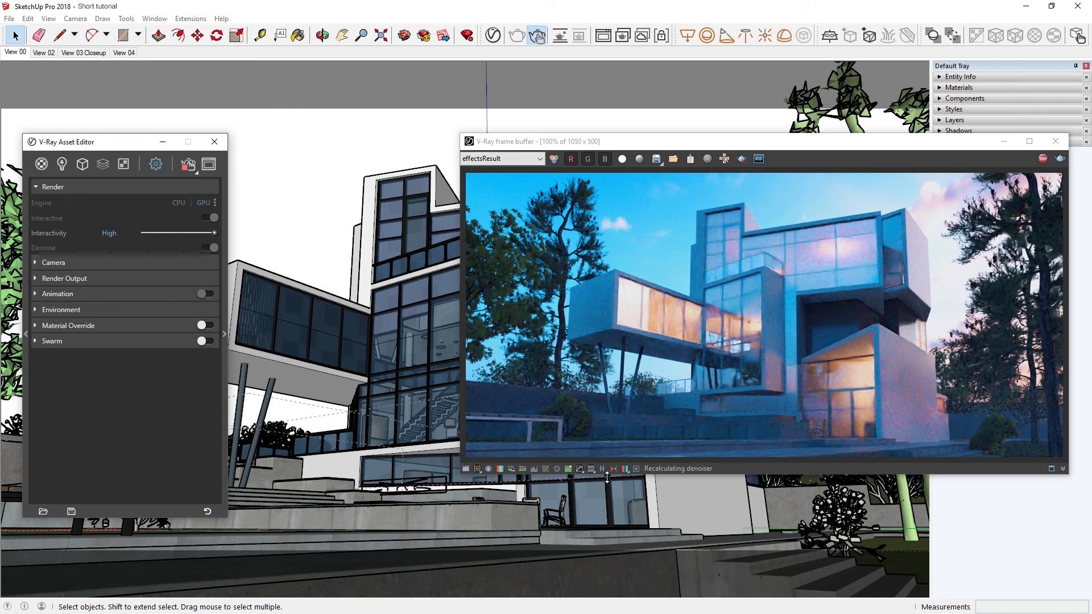
Enable the Bloom/Glare effect for the rendered image and set its intensity to 15
{"action": "left_click", "coordinate": [633, 468]}
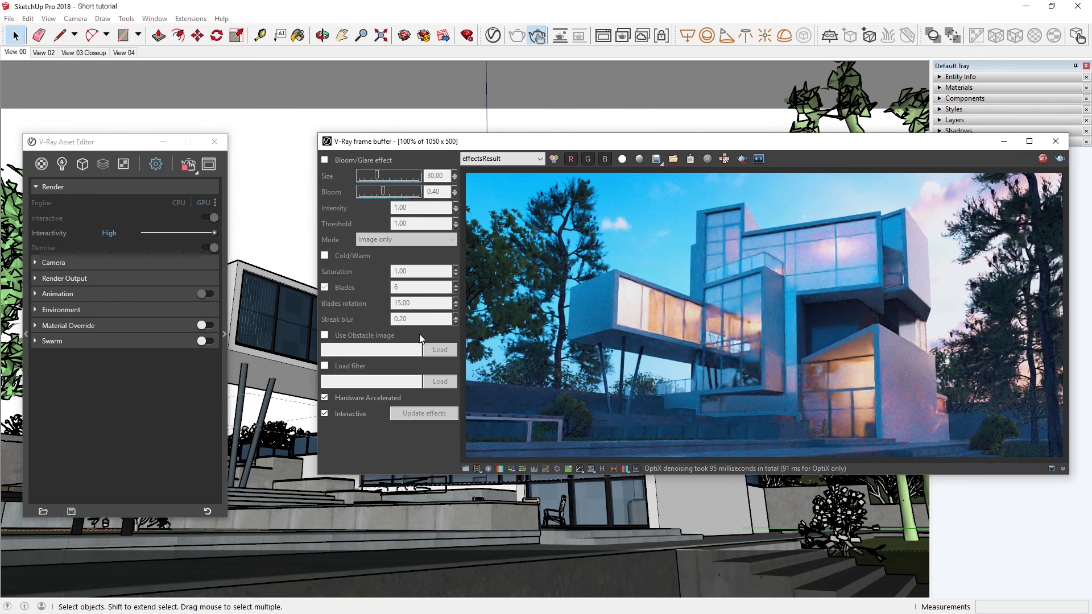
{"action": "left_click", "coordinate": [324, 160]}
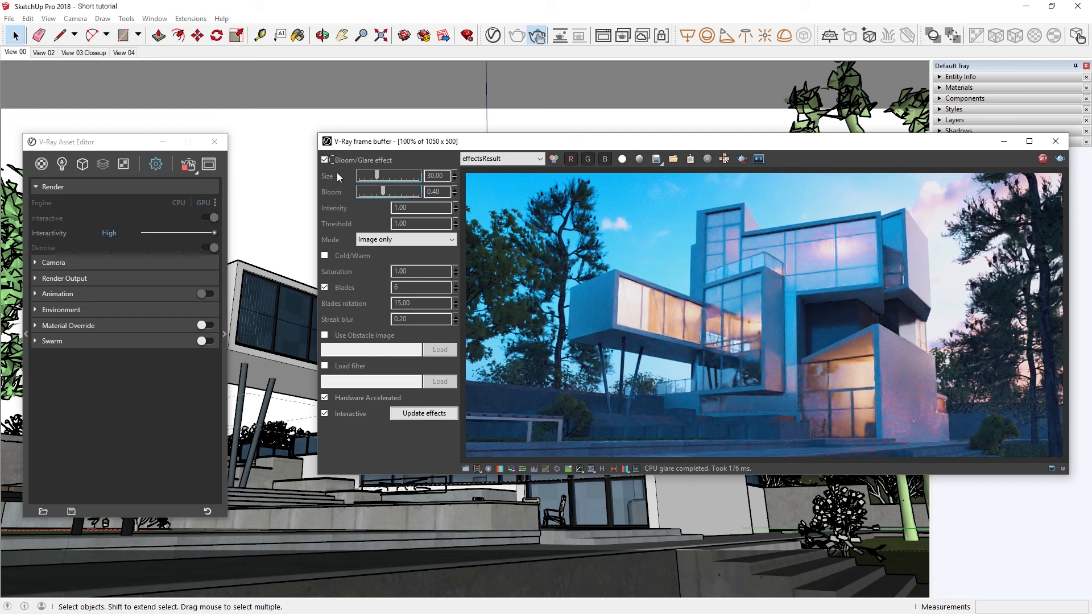
{"action": "double_click", "coordinate": [394, 208]}
{"action": "type", "text": "15"}
{"action": "key", "text": "Return"}
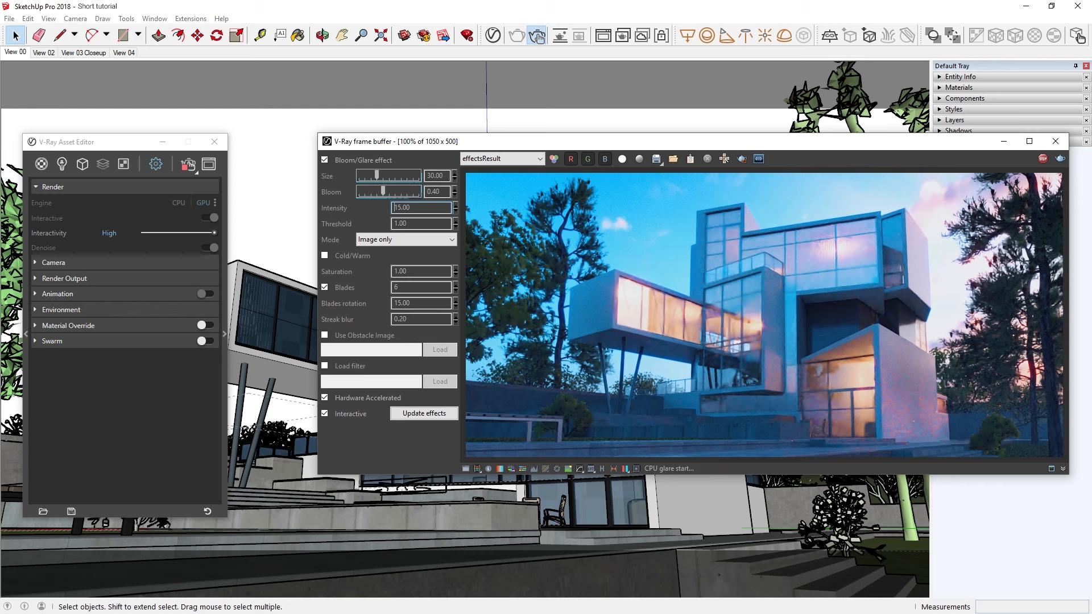